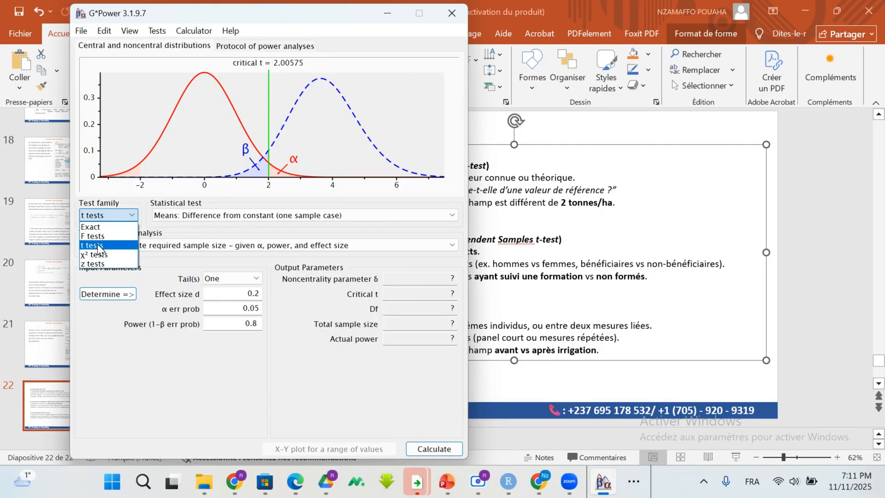
# Step: Choose the t tests family with the statistical test "Means: Difference from constant (one sample case)"
pyautogui.click(98, 247)
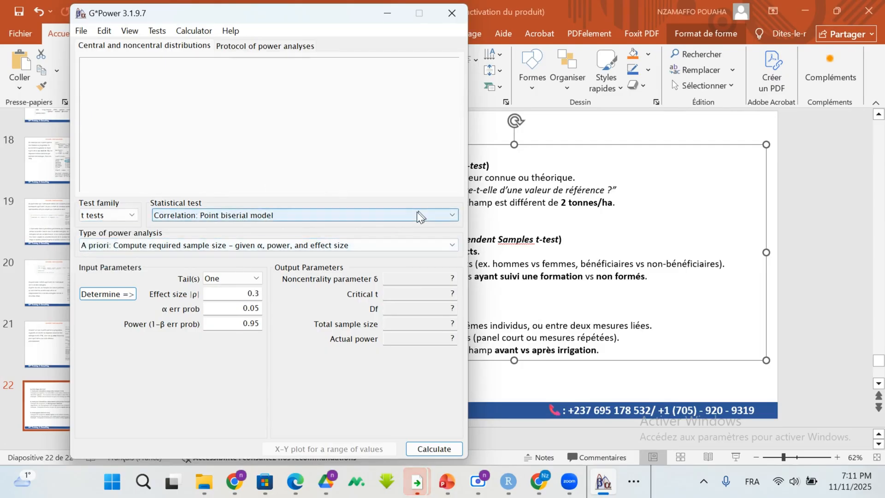
pyautogui.click(431, 215)
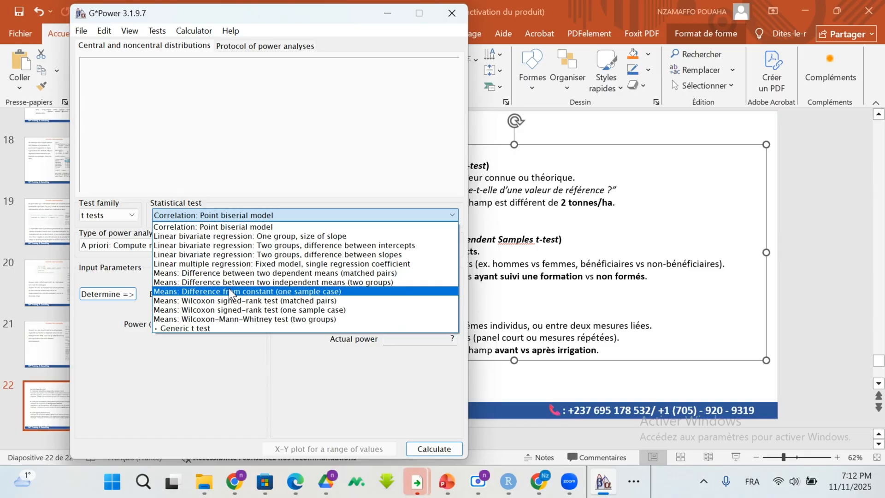
pyautogui.click(266, 292)
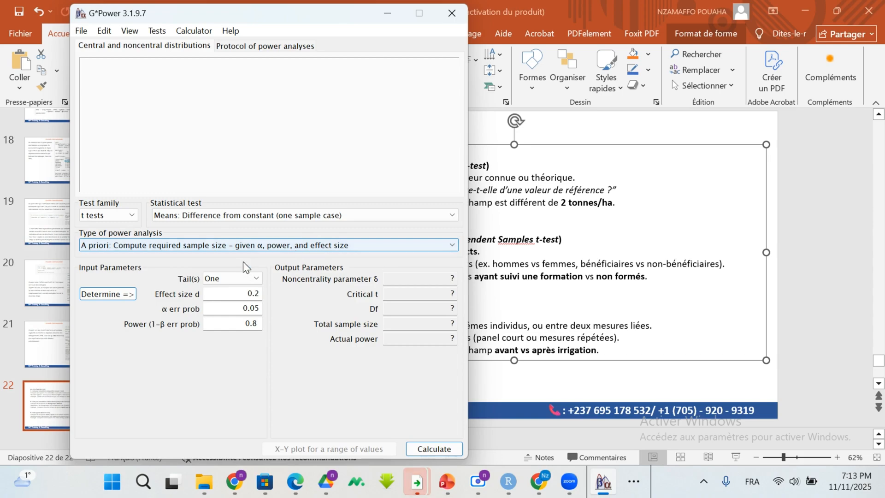
# Step: Set the one-sample test to two tails and review the effect size, α error and power inputs
pyautogui.click(254, 279)
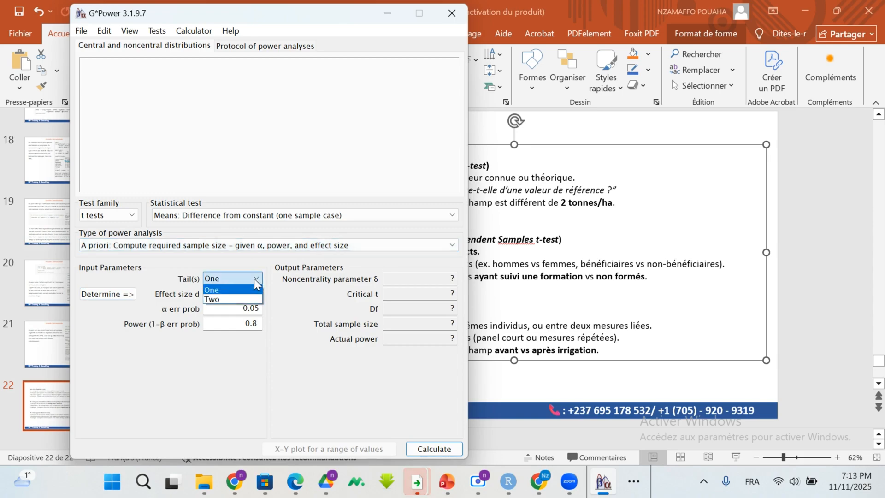
pyautogui.click(230, 300)
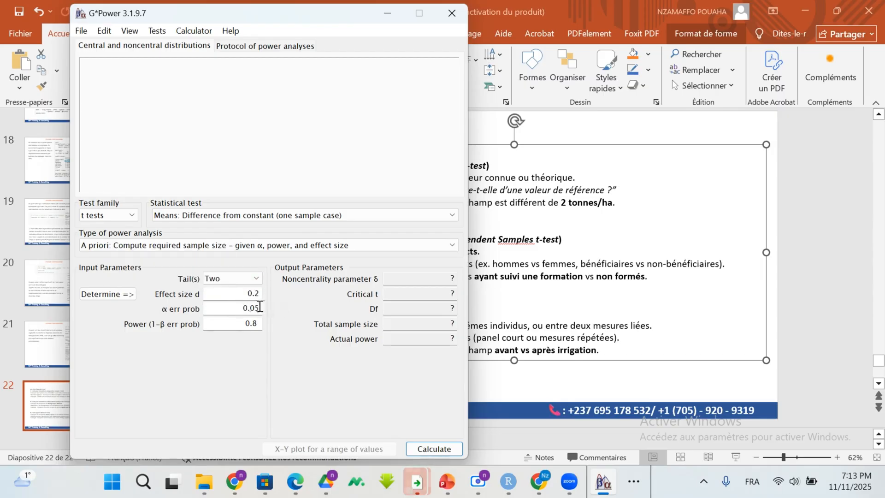
pyautogui.moveTo(259, 308); pyautogui.dragTo(237, 306)
pyautogui.click(243, 325)
pyautogui.click(259, 294)
# Step: Open the effect size calculator and review its Mean H0, Mean H1 and SD σ inputs
pyautogui.click(120, 294)
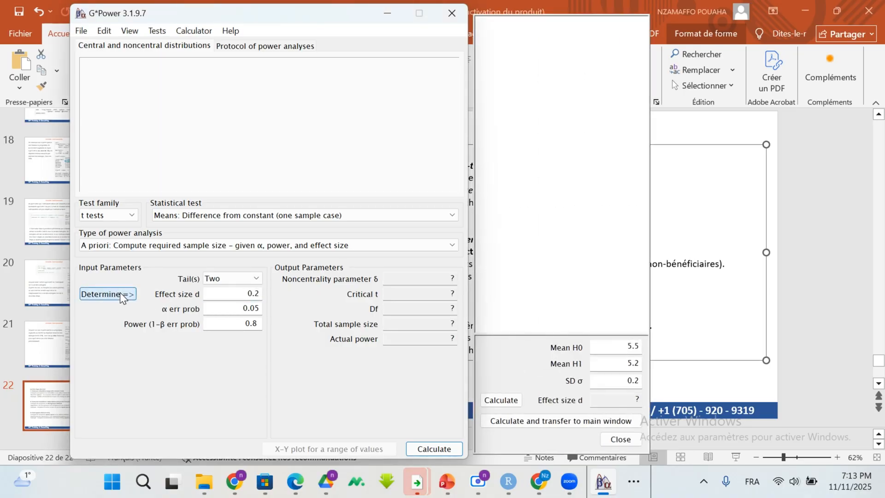
pyautogui.doubleClick(634, 345)
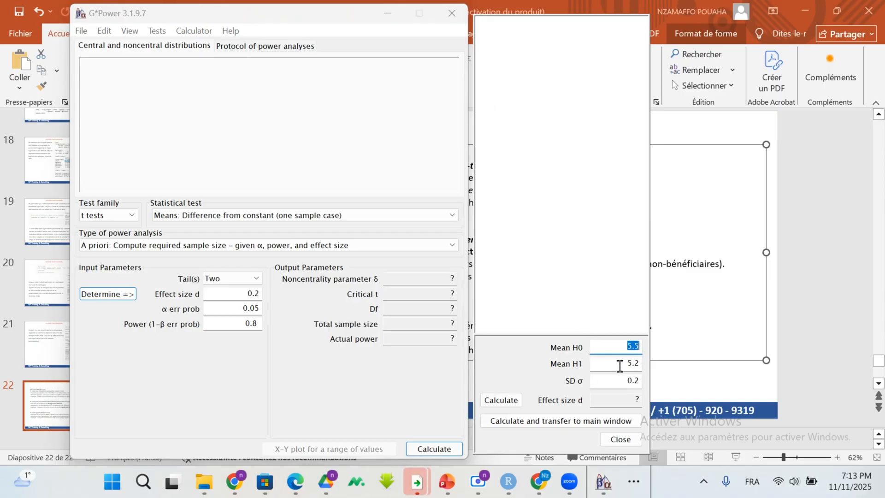
pyautogui.click(630, 345)
pyautogui.doubleClick(629, 345)
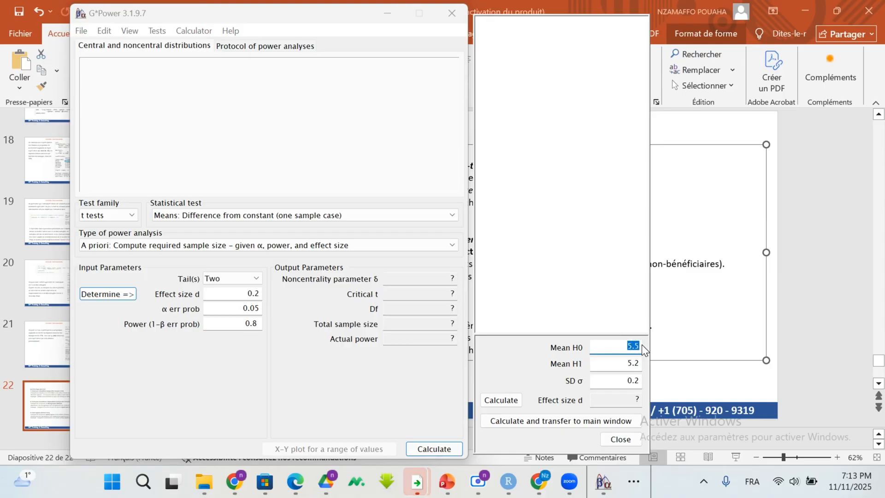
pyautogui.doubleClick(626, 366)
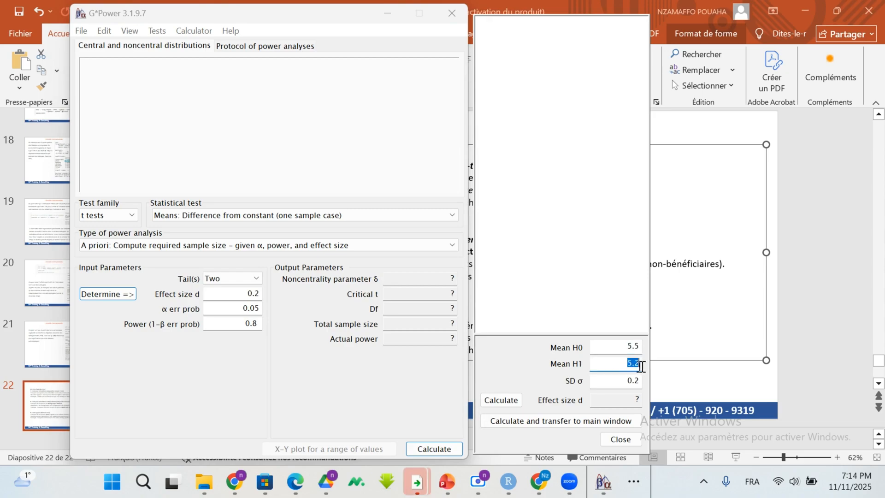
pyautogui.click(624, 366)
pyautogui.doubleClick(634, 363)
pyautogui.click(638, 379)
pyautogui.moveTo(638, 379); pyautogui.dragTo(627, 379)
# Step: Transfer the effect size calculated from the means and SD to the main window and compute the required sample size
pyautogui.click(518, 399)
pyautogui.click(591, 421)
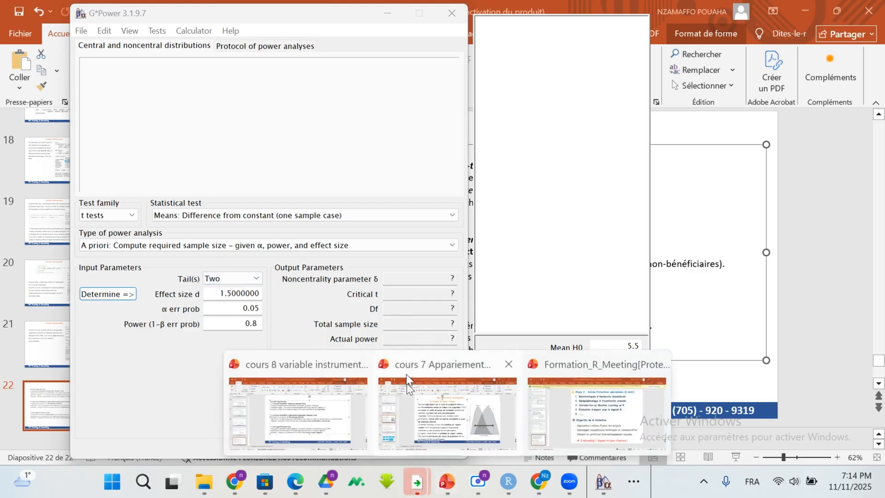
pyautogui.click(419, 447)
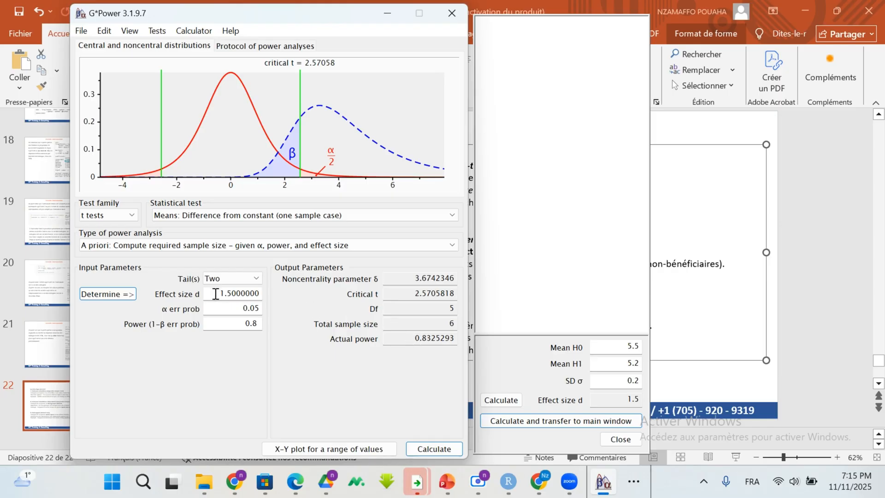
# Step: Set the effect size d to 0.4, recalculate the required sample size, and check Df and total sample size
pyautogui.moveTo(217, 294); pyautogui.dragTo(245, 297)
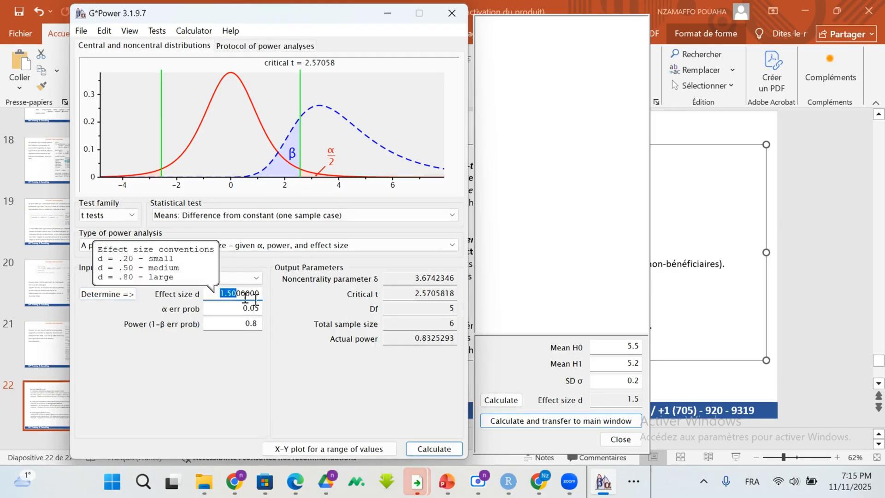
pyautogui.click(218, 293)
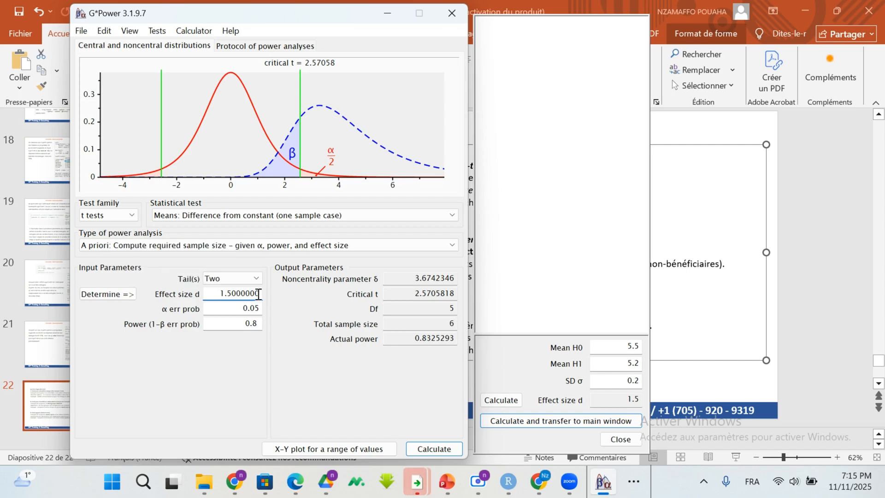
pyautogui.moveTo(259, 295); pyautogui.dragTo(217, 294)
pyautogui.press('BackSpace')
pyautogui.write('0,')
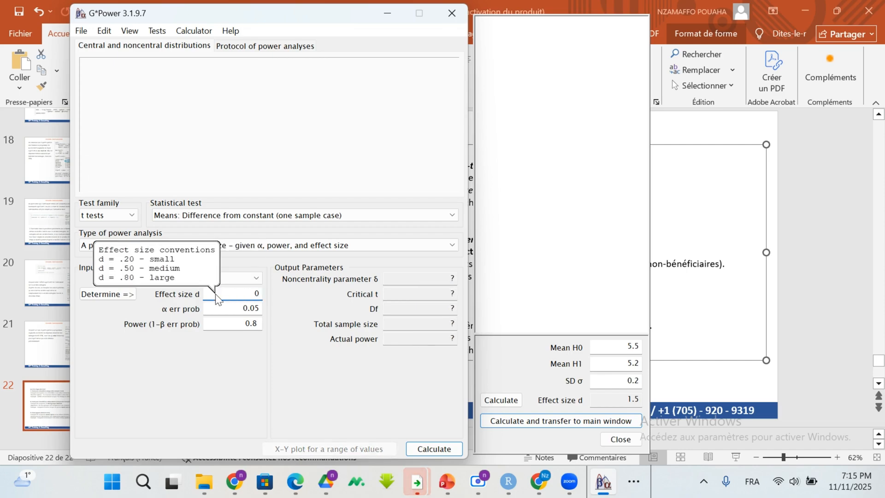
pyautogui.press('BackSpace')
pyautogui.press('BackSpace')
pyautogui.write('4')
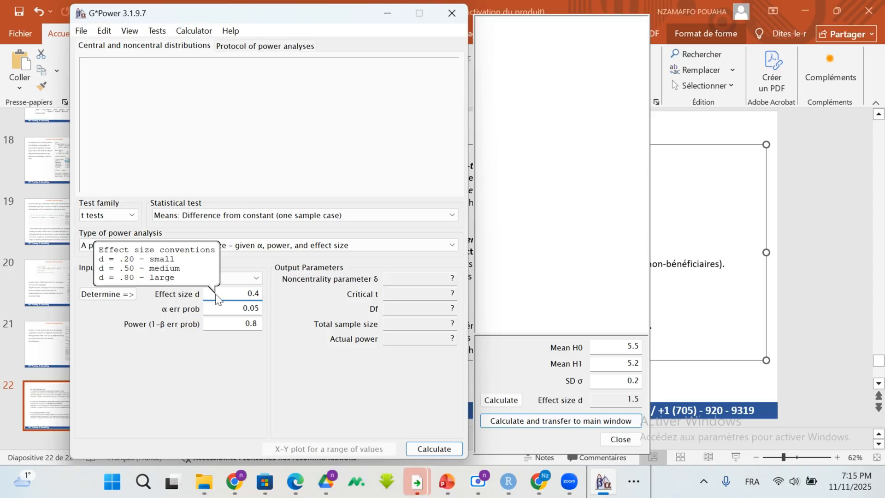
pyautogui.click(448, 450)
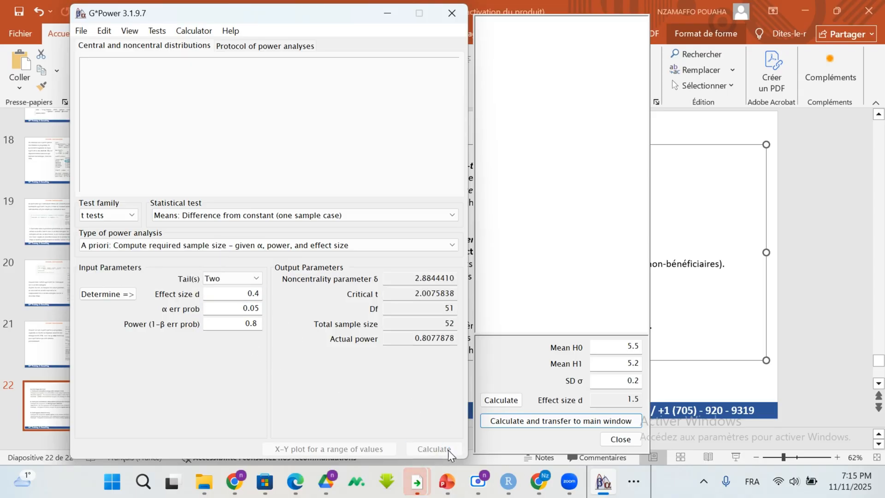
pyautogui.doubleClick(446, 309)
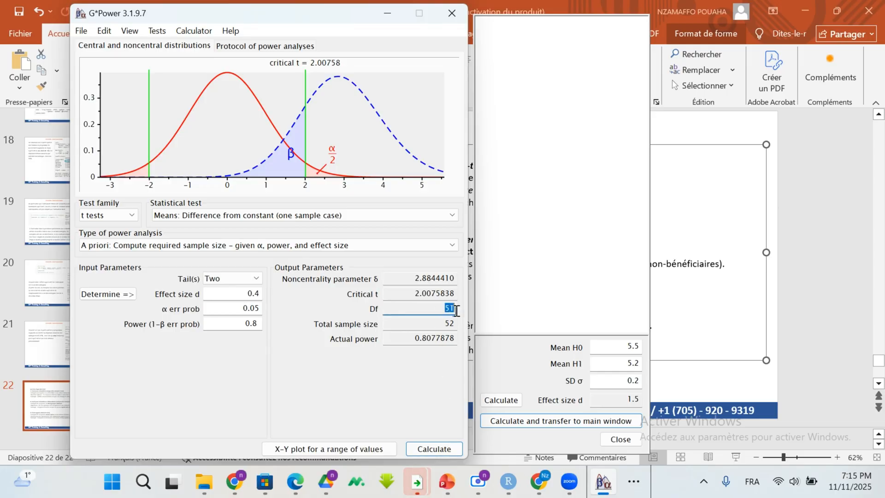
pyautogui.doubleClick(442, 324)
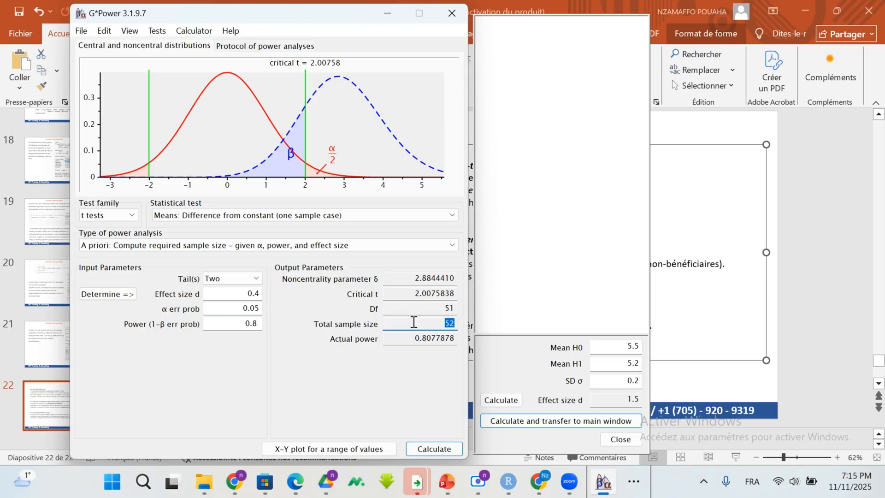
pyautogui.click(449, 324)
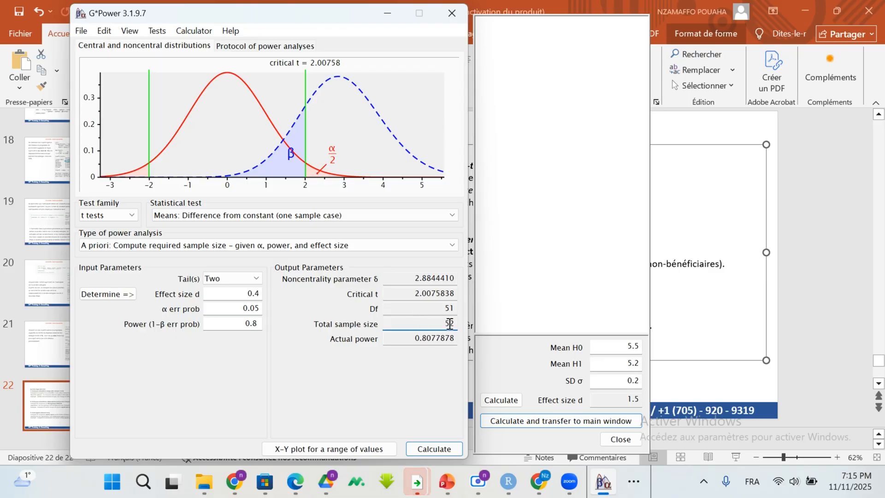
# Step: Change the test to one tail and recalculate the required sample size
pyautogui.click(255, 279)
pyautogui.click(234, 290)
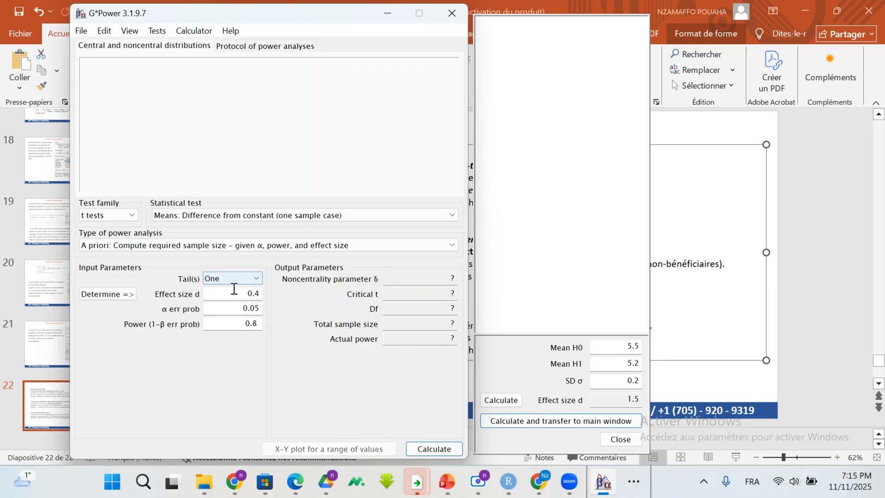
pyautogui.click(429, 445)
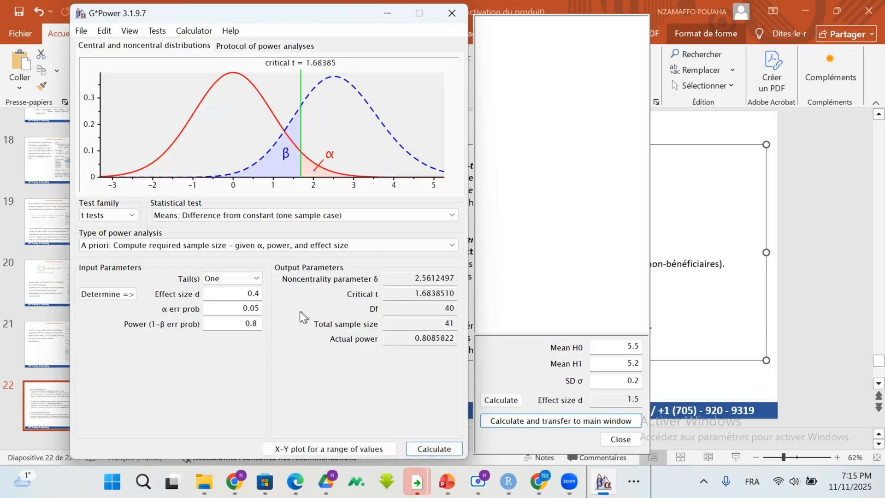
# Step: Recalculate the required sample size with two tails and a power of 0.95
pyautogui.click(258, 280)
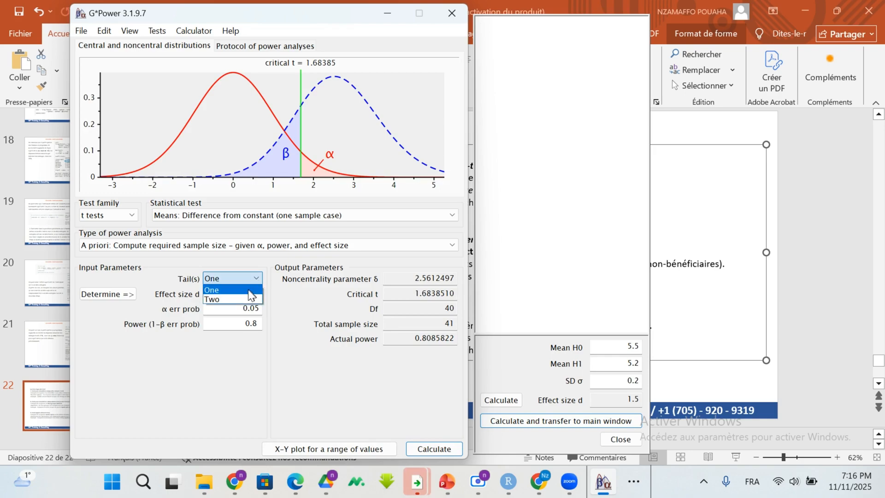
pyautogui.click(239, 299)
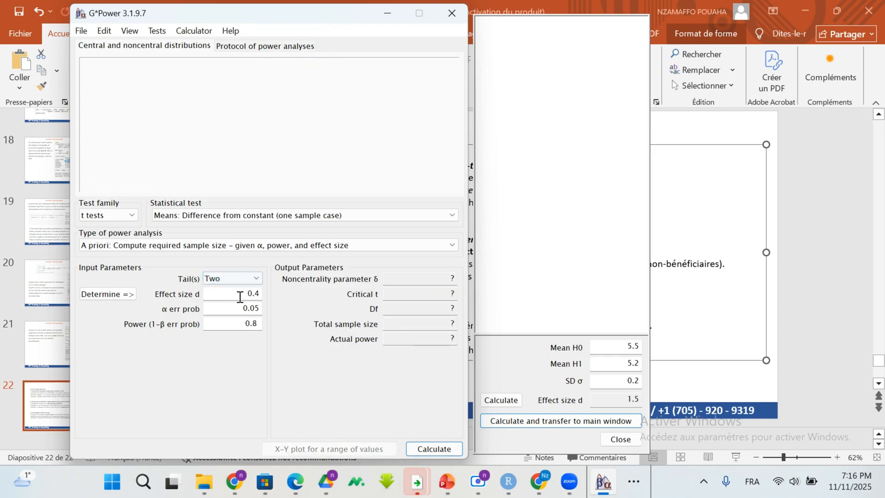
pyautogui.click(257, 324)
pyautogui.press('BackSpace')
pyautogui.press('BackSpace')
pyautogui.write('.95')
pyautogui.click(445, 447)
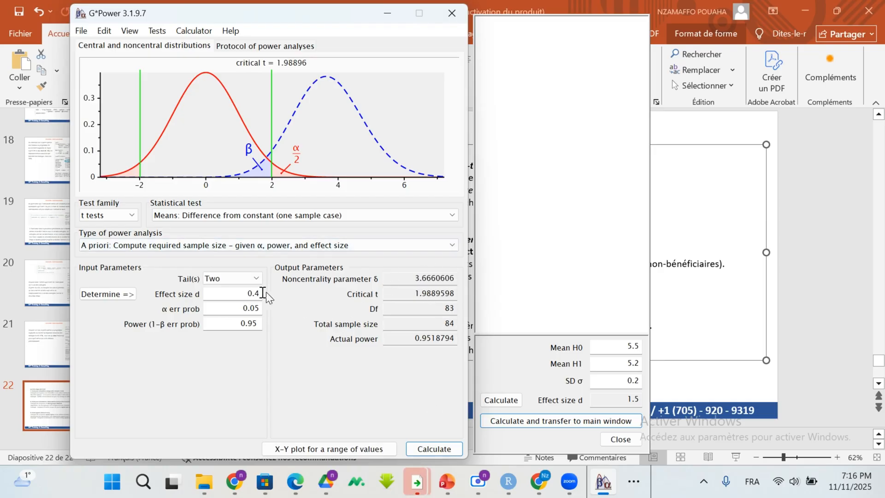
# Step: Review the effect size and α error inputs and set the power back to 0.8
pyautogui.moveTo(227, 292); pyautogui.dragTo(253, 299)
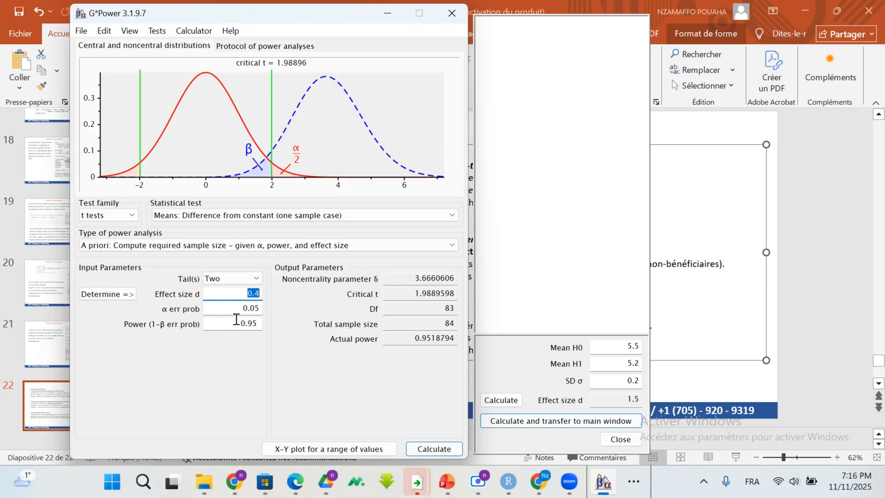
pyautogui.click(242, 308)
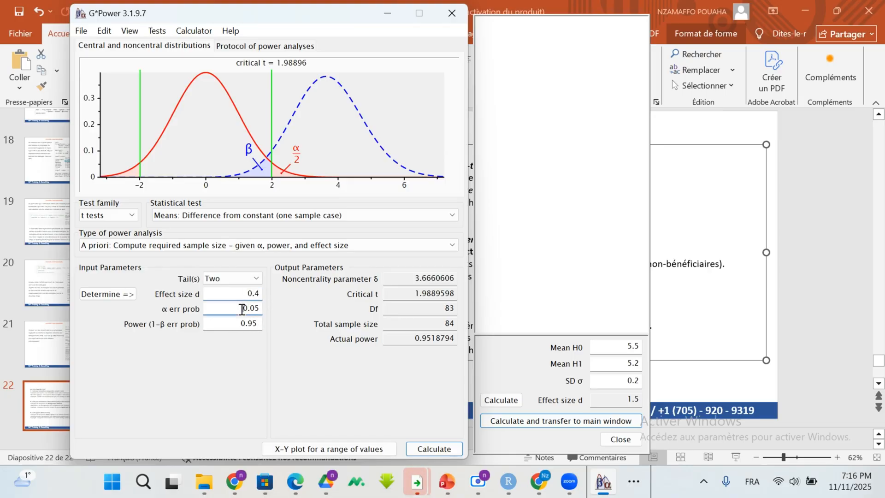
pyautogui.moveTo(242, 309); pyautogui.dragTo(258, 309)
pyautogui.click(255, 323)
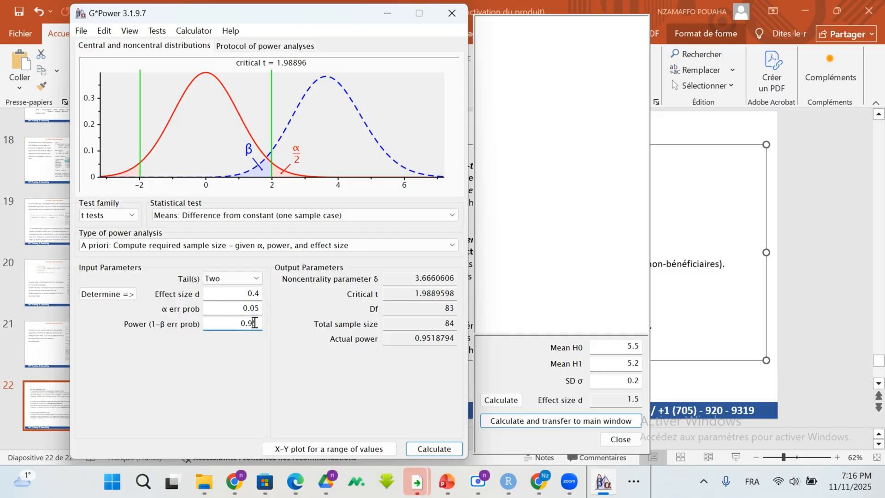
pyautogui.press('BackSpace')
pyautogui.press('BackSpace')
pyautogui.write('8')
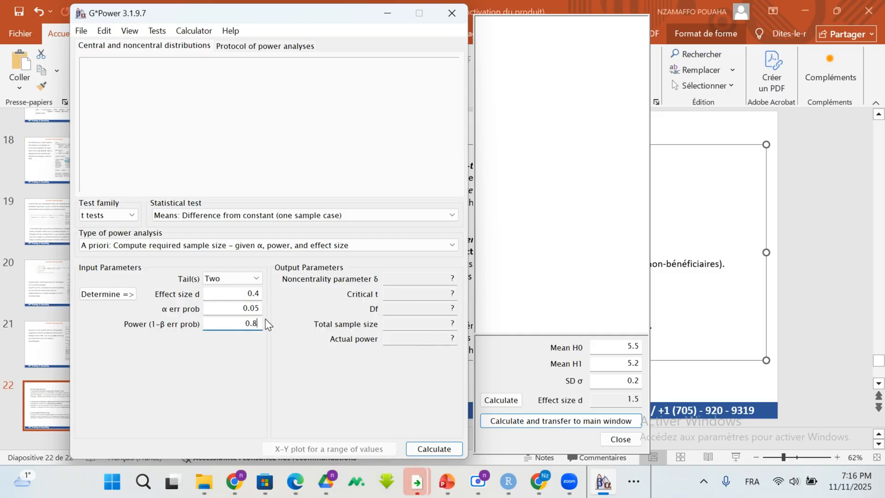
pyautogui.click(249, 293)
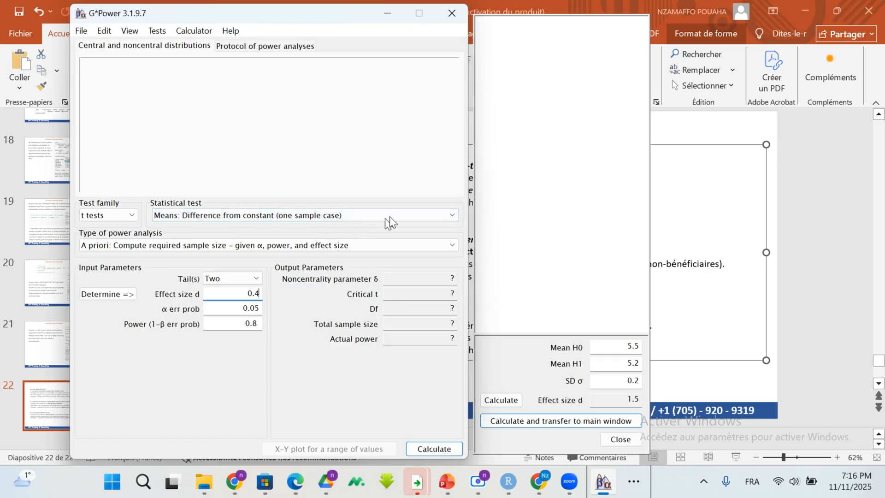
# Step: Switch the statistical test to "Means: Difference between two independent means (two groups)" and set it to two tails
pyautogui.click(440, 212)
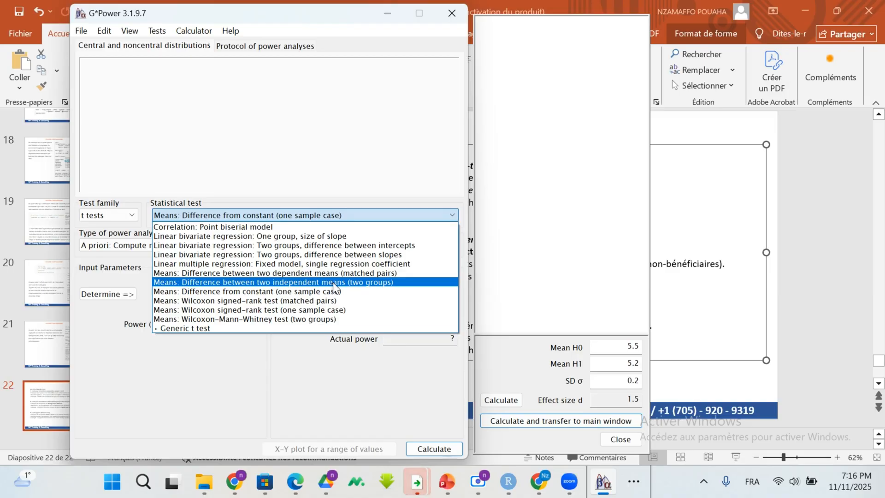
pyautogui.click(278, 281)
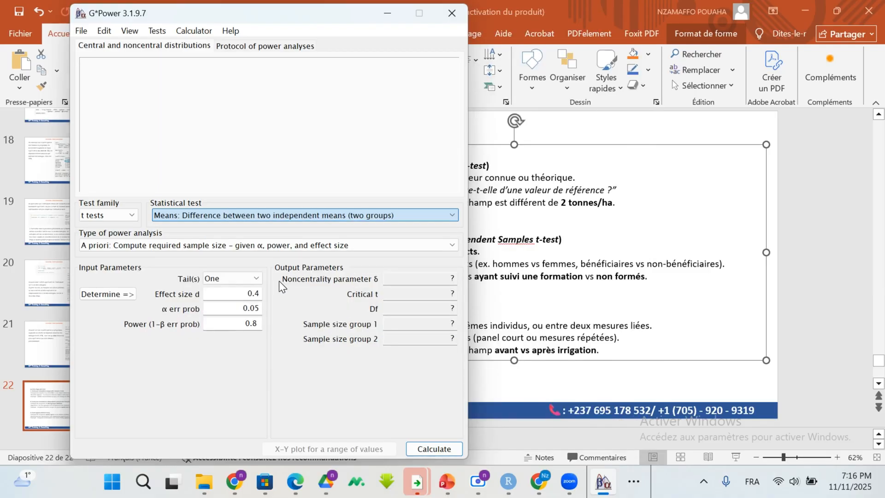
pyautogui.click(240, 294)
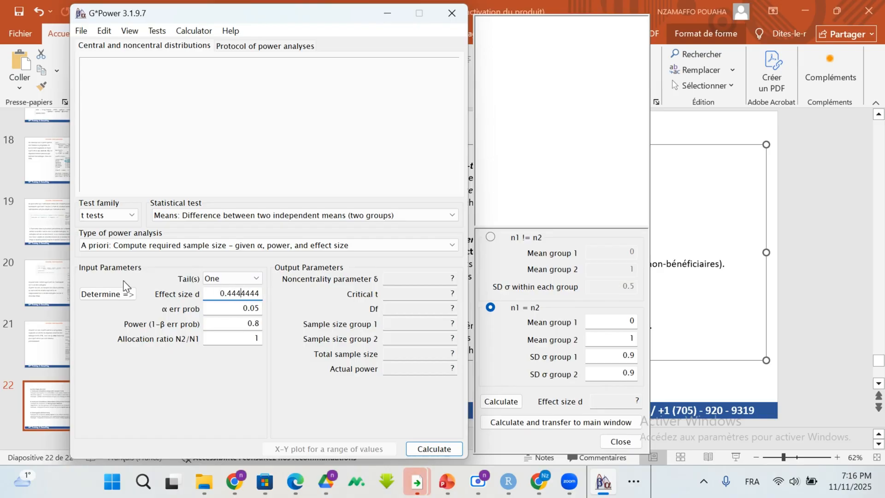
pyautogui.click(258, 279)
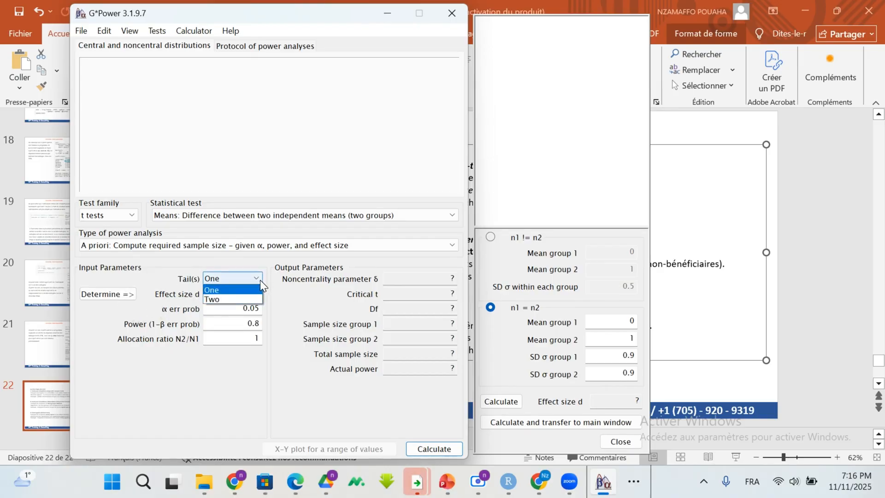
pyautogui.click(235, 299)
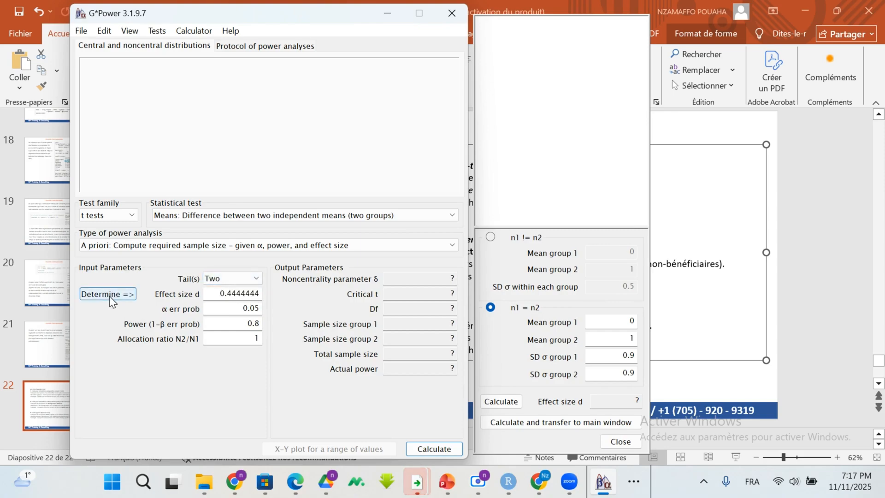
# Step: Choose the n1 != n2 option for the effect size and set the group means to 20 and 25
pyautogui.click(493, 240)
pyautogui.click(491, 237)
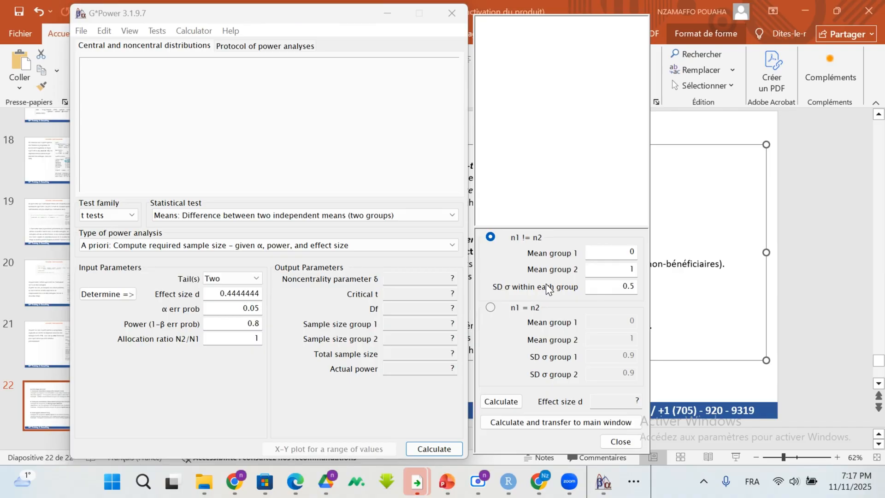
pyautogui.click(622, 256)
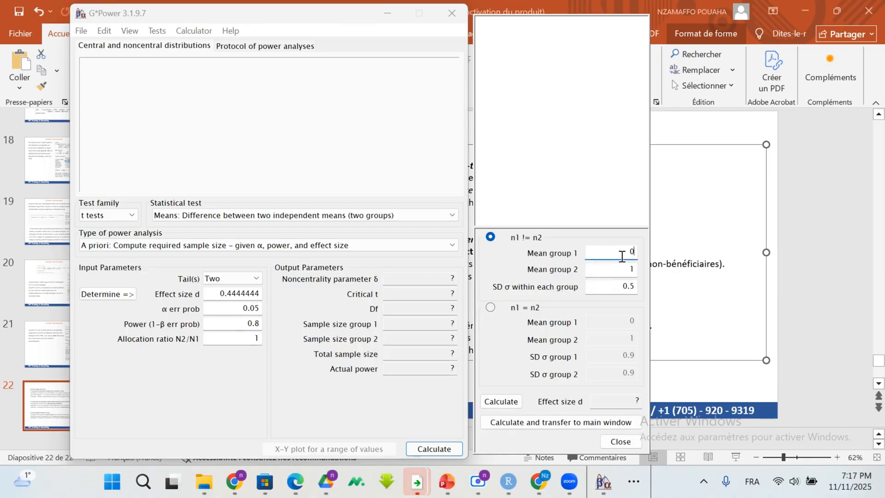
pyautogui.press('BackSpace')
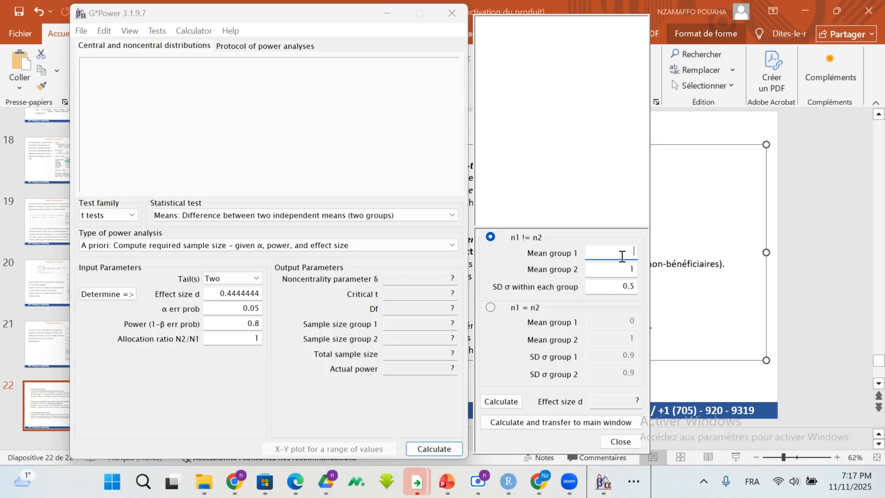
pyautogui.write('20')
pyautogui.click(630, 267)
pyautogui.write('25')
# Step: Set the SD σ within each group to 3 and calculate the effect size d
pyautogui.click(626, 284)
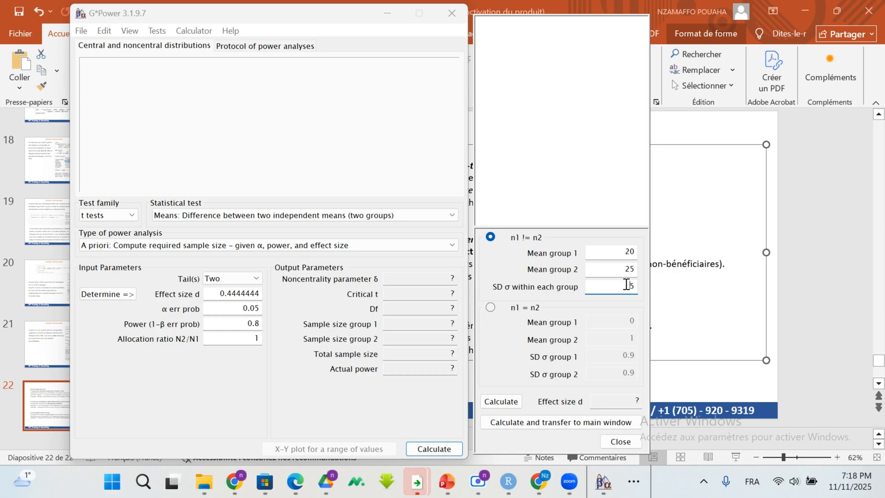
pyautogui.press('BackSpace')
pyautogui.write('3')
pyautogui.click(509, 404)
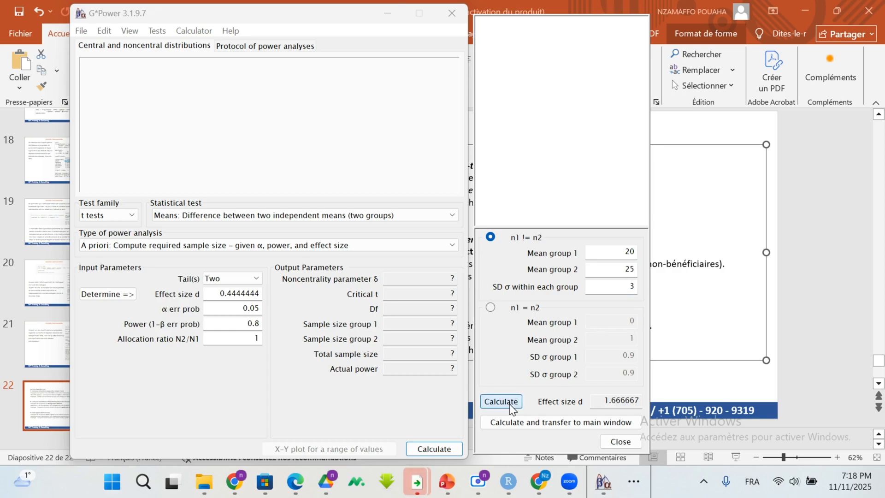
# Step: Set the SD σ within each group to 0.5, then calculate the effect size and transfer it to the input parameters
pyautogui.click(633, 286)
pyautogui.press('BackSpace')
pyautogui.click(633, 285)
pyautogui.press('BackSpace')
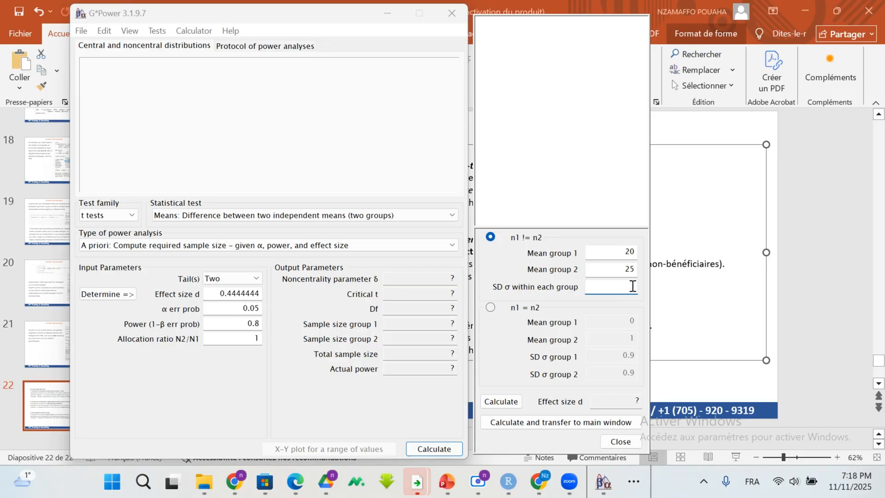
pyautogui.write('6')
pyautogui.write('0.')
pyautogui.write('5')
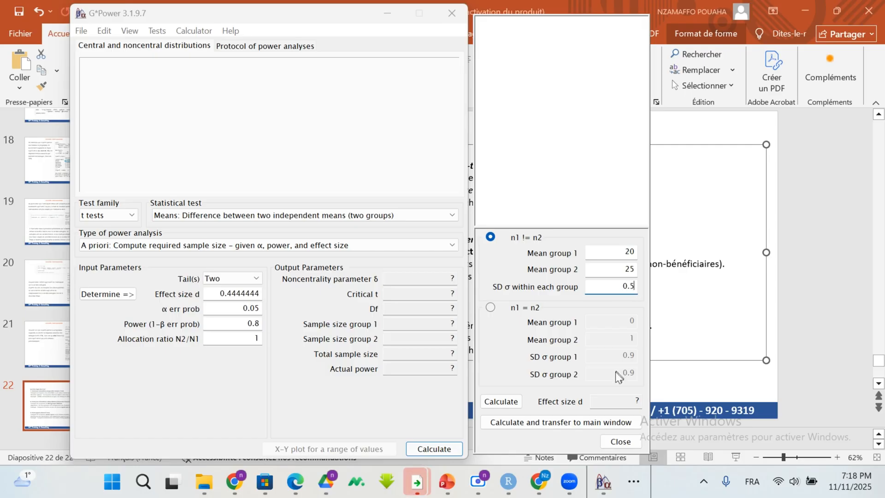
pyautogui.click(503, 406)
pyautogui.click(549, 428)
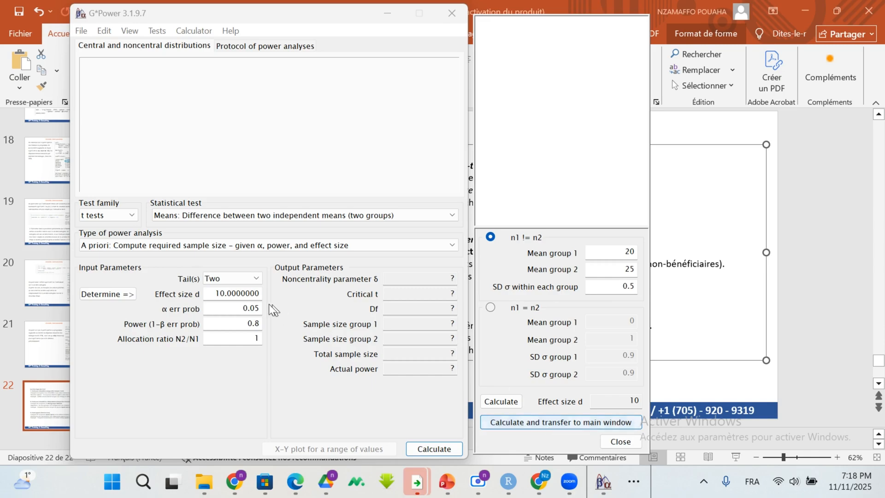
# Step: Replace the transferred effect size d with 0.5 and calculate the required sample size
pyautogui.click(224, 293)
pyautogui.press('BackSpace')
pyautogui.press('BackSpace')
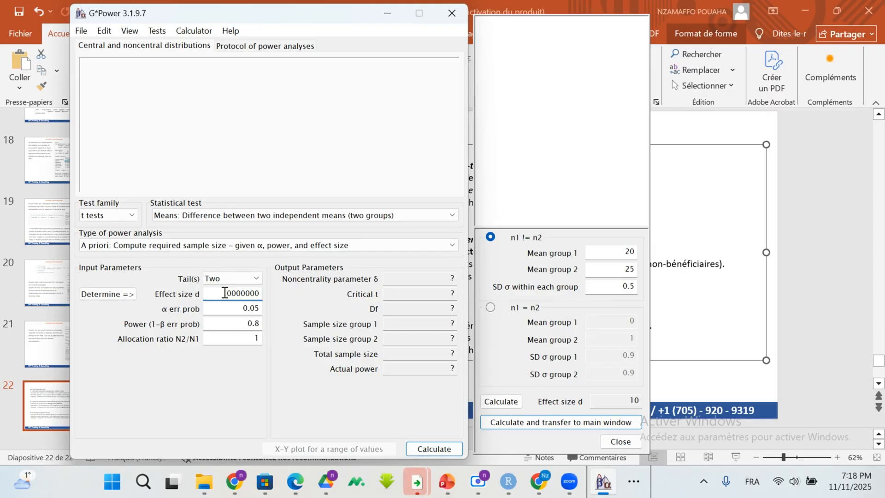
pyautogui.press('BackSpace')
pyautogui.press('BackSpace')
pyautogui.press('BackSpace')
pyautogui.press('BackSpace')
pyautogui.press('BackSpace')
pyautogui.press('BackSpace')
pyautogui.press('BackSpace')
pyautogui.press('BackSpace')
pyautogui.press('BackSpace')
pyautogui.write('0.5')
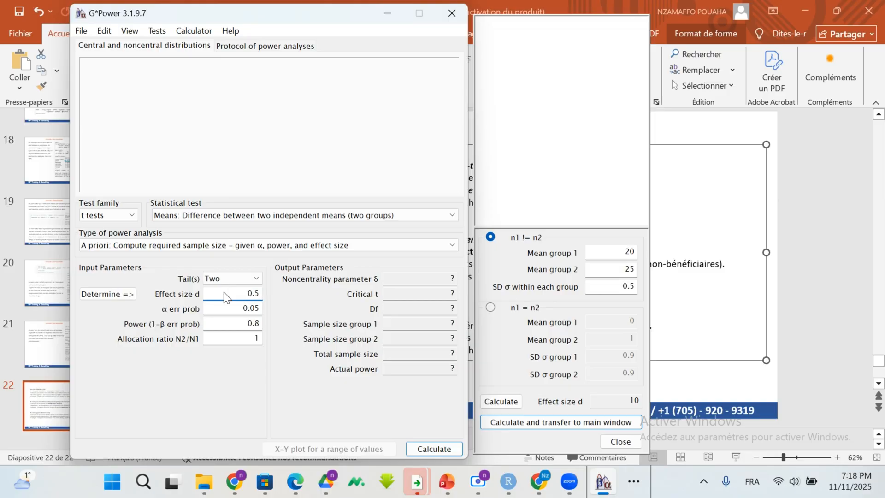
pyautogui.click(433, 448)
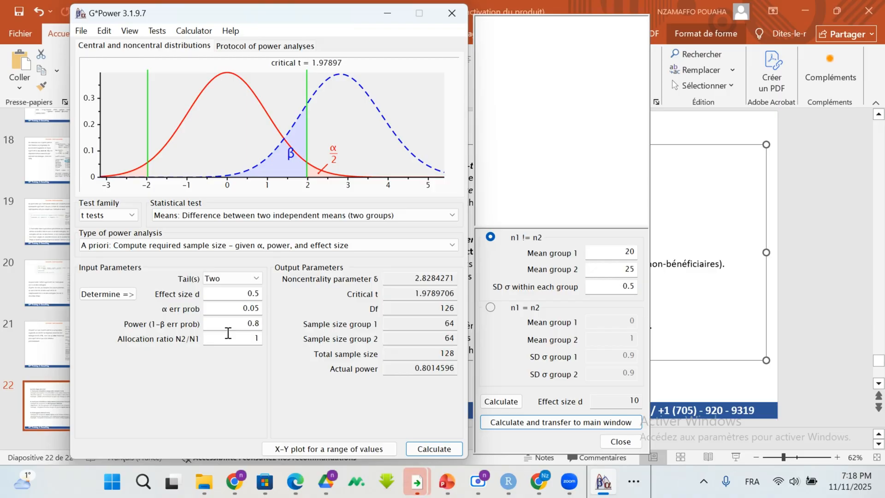
# Step: Set the allocation ratio N2/N1 to 1.5, recalculate, and check the total and group sample sizes
pyautogui.click(259, 340)
pyautogui.write('.5')
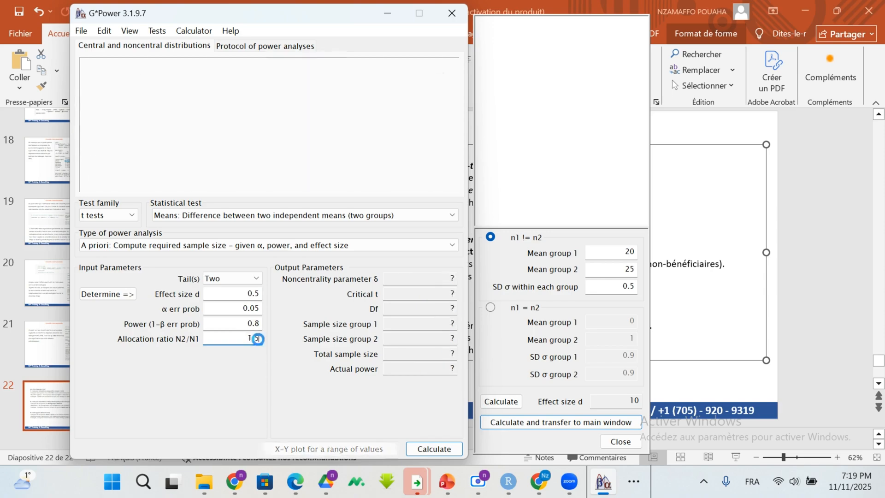
pyautogui.press('Return')
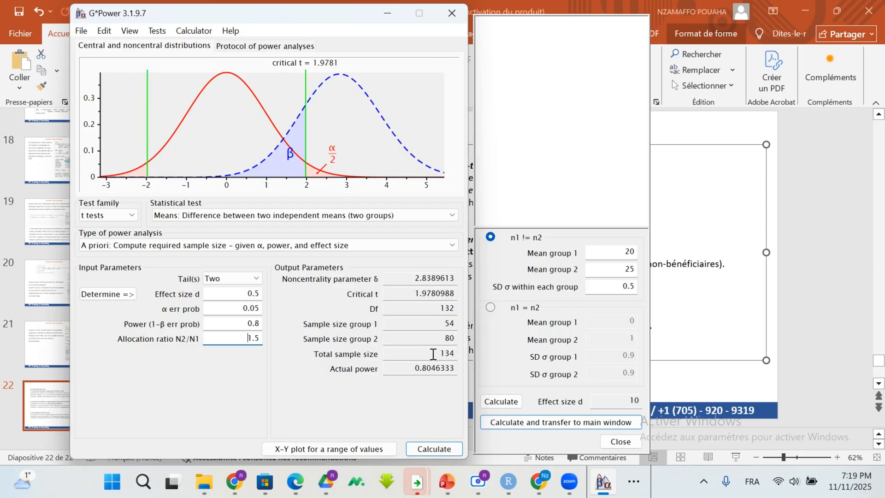
pyautogui.moveTo(435, 353); pyautogui.dragTo(494, 356)
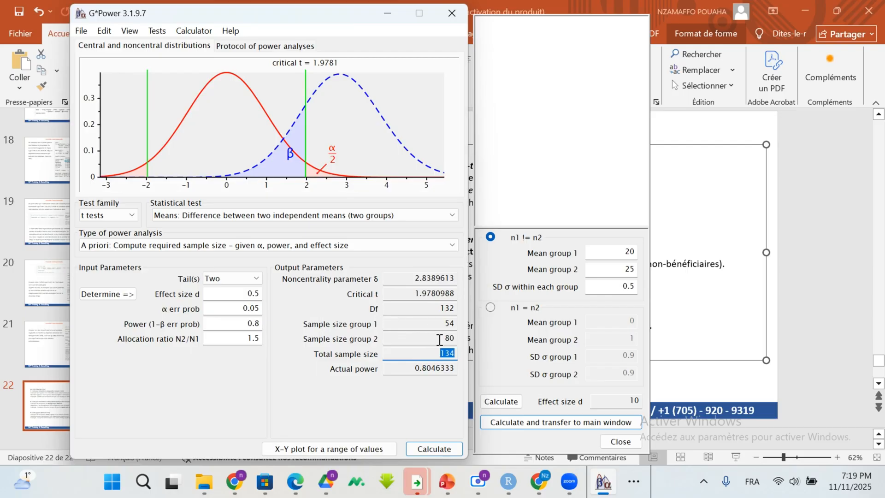
pyautogui.moveTo(452, 338); pyautogui.dragTo(440, 338)
pyautogui.click(443, 324)
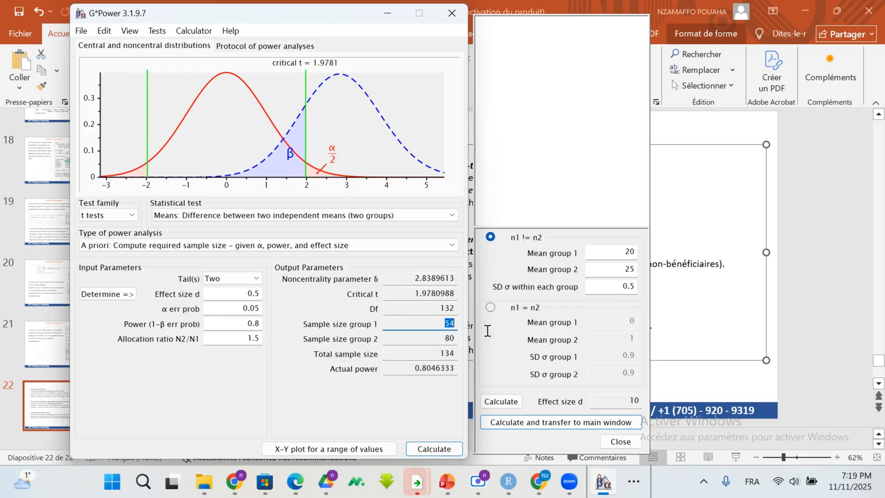
# Step: Change the allocation ratio N2/N1 to 1.75 and recalculate the required sample size
pyautogui.click(257, 337)
pyautogui.press('BackSpace')
pyautogui.press('BackSpace')
pyautogui.write('.75')
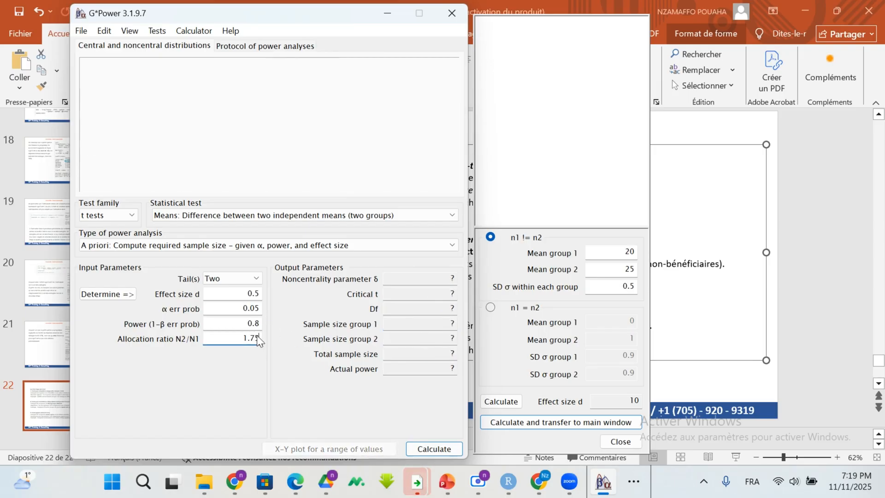
pyautogui.press('Return')
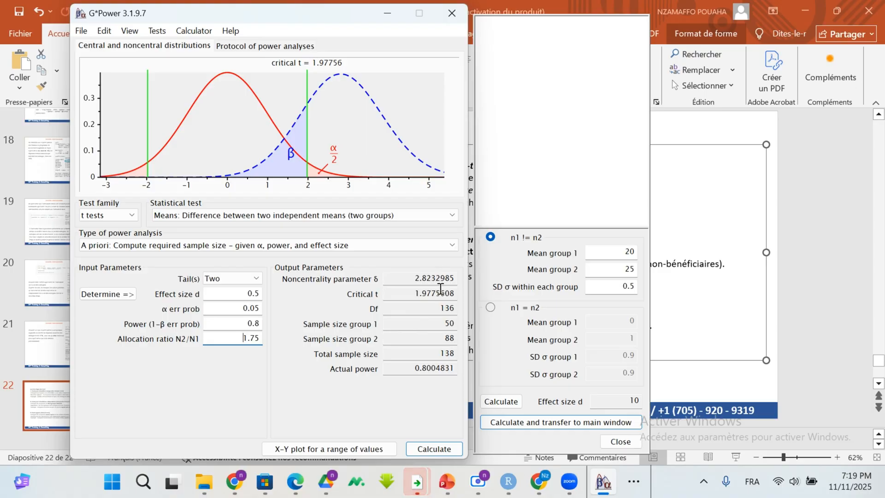
# Step: Switch the statistical test to "Means: Difference between two dependent means (matched pairs)" and set it to one tail
pyautogui.click(451, 214)
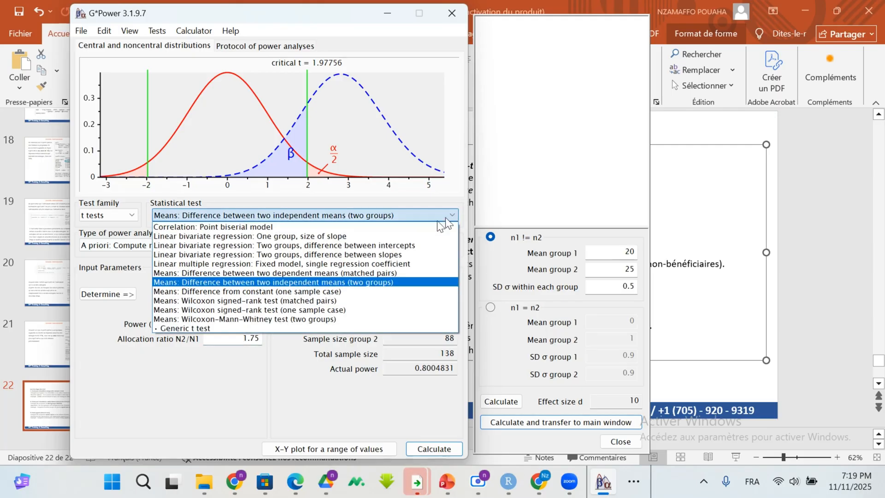
pyautogui.click(364, 272)
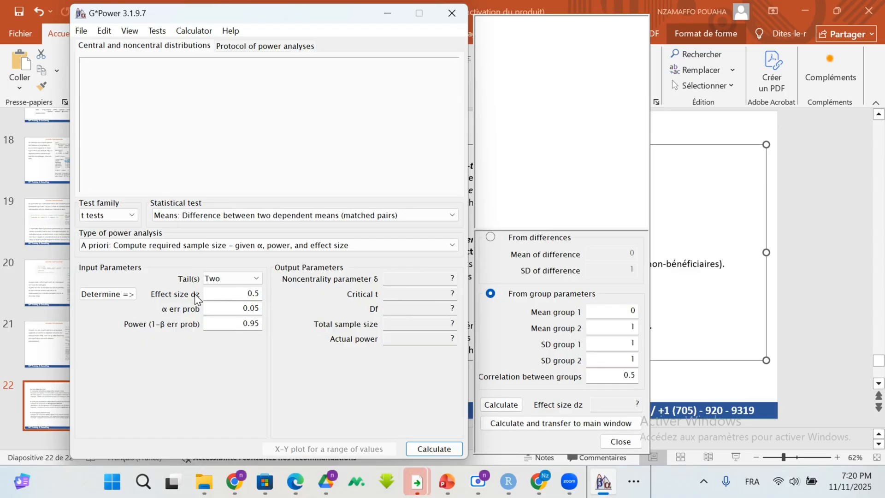
pyautogui.click(253, 278)
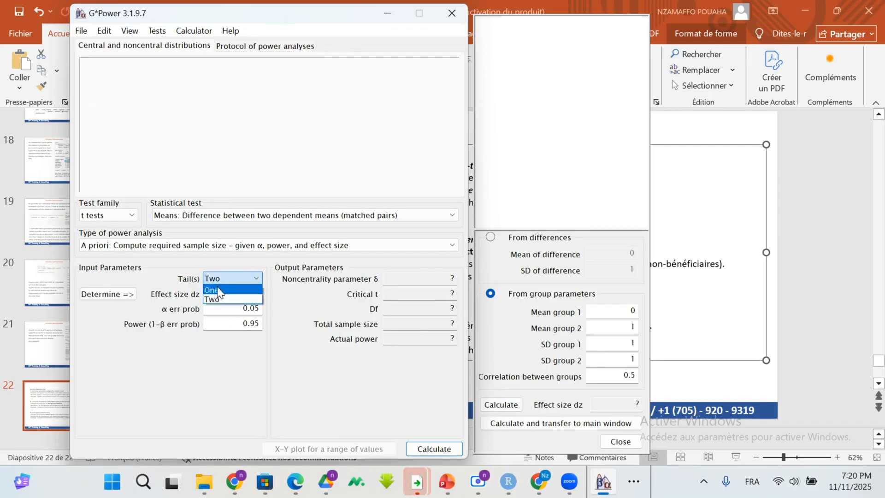
pyautogui.click(217, 290)
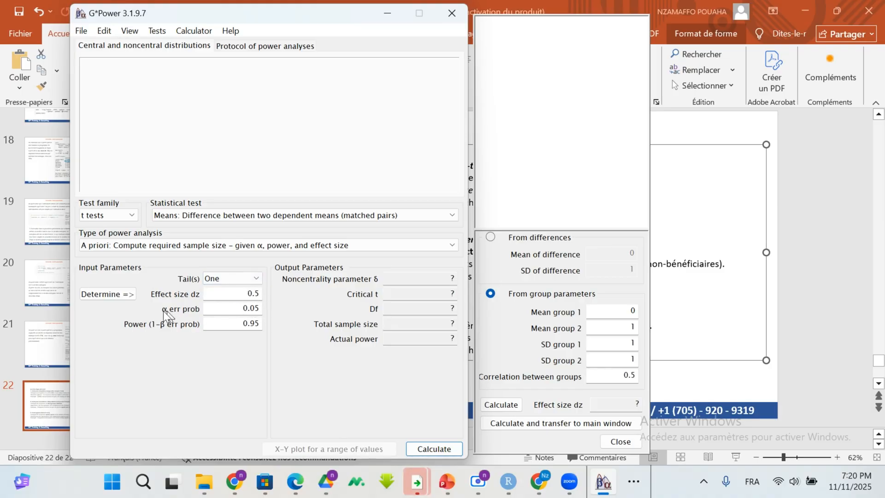
# Step: Set the power of the matched-pairs test to 0.8 and calculate the total sample size
pyautogui.click(258, 324)
pyautogui.press('BackSpace')
pyautogui.press('BackSpace')
pyautogui.press('BackSpace')
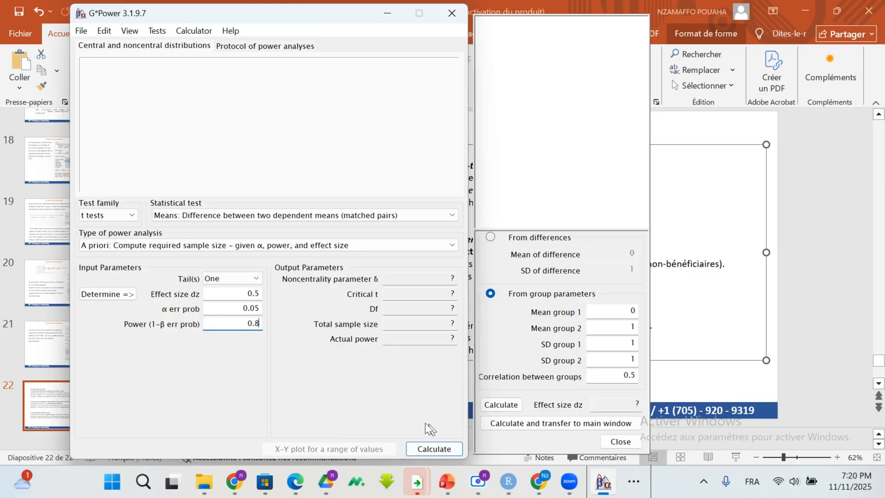
pyautogui.click(420, 448)
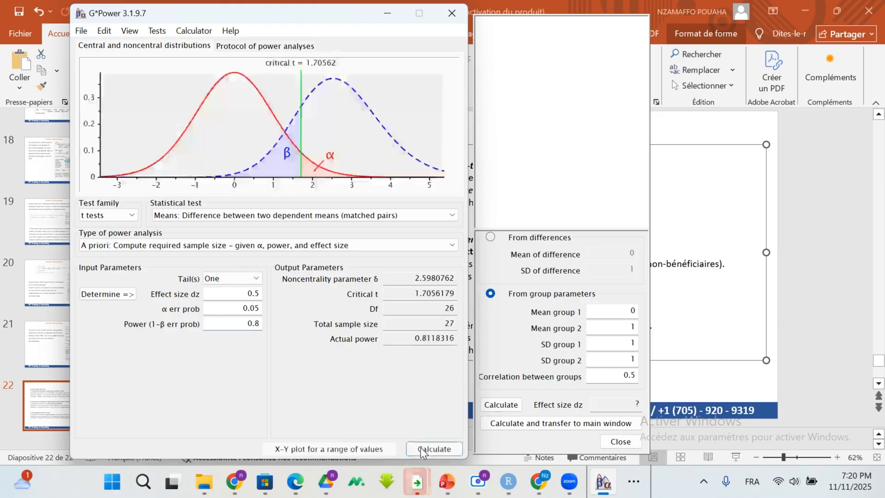
pyautogui.click(454, 324)
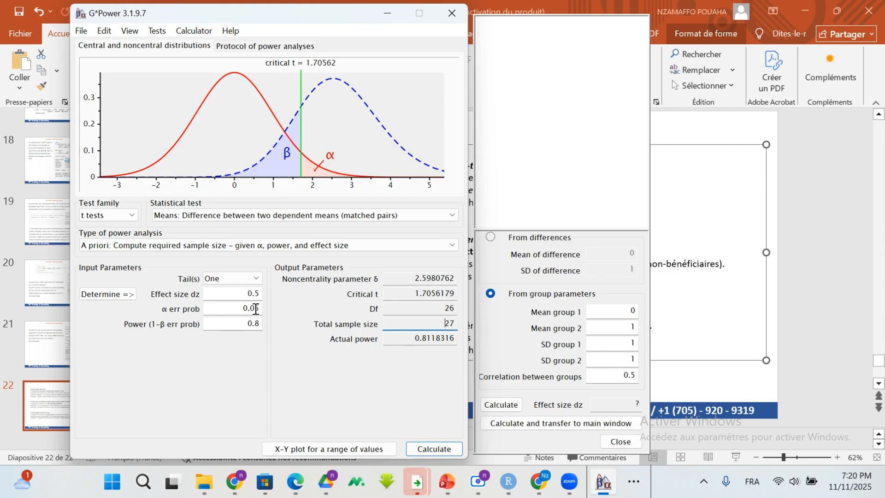
# Step: Set the effect size dz to 0.05 and recalculate the total sample size
pyautogui.click(257, 293)
pyautogui.write('0')
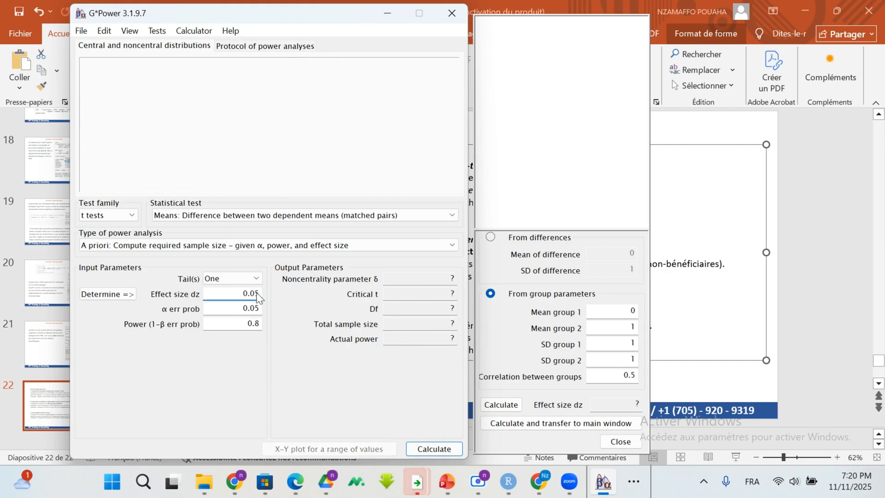
pyautogui.click(441, 453)
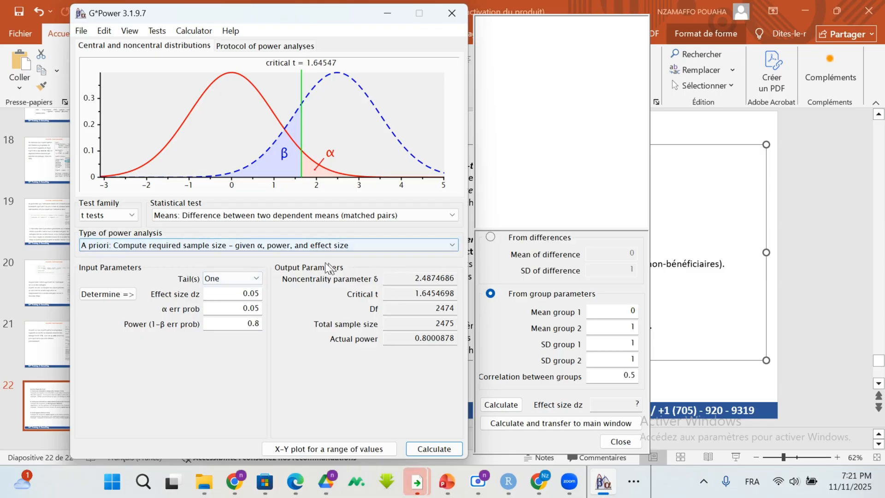
pyautogui.click(449, 252)
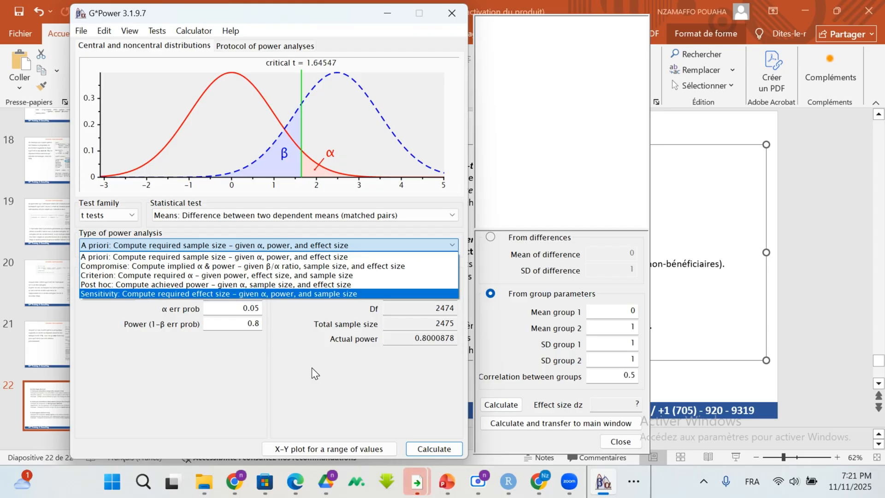
pyautogui.click(325, 377)
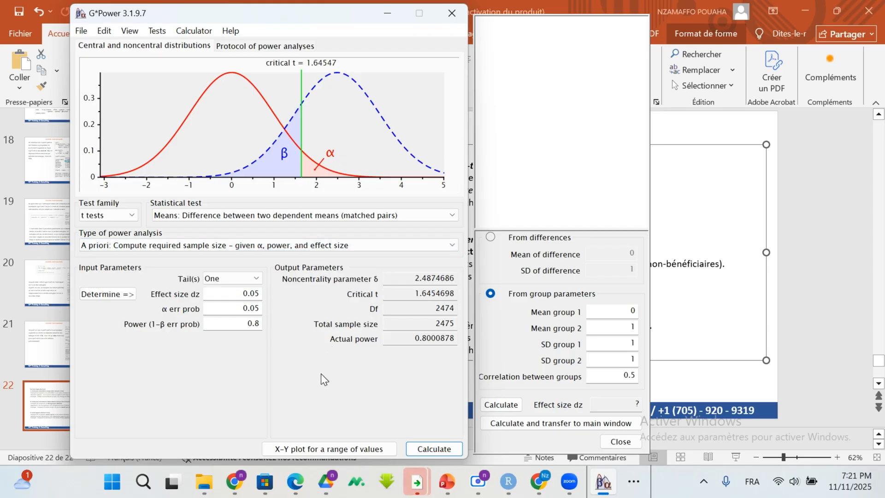